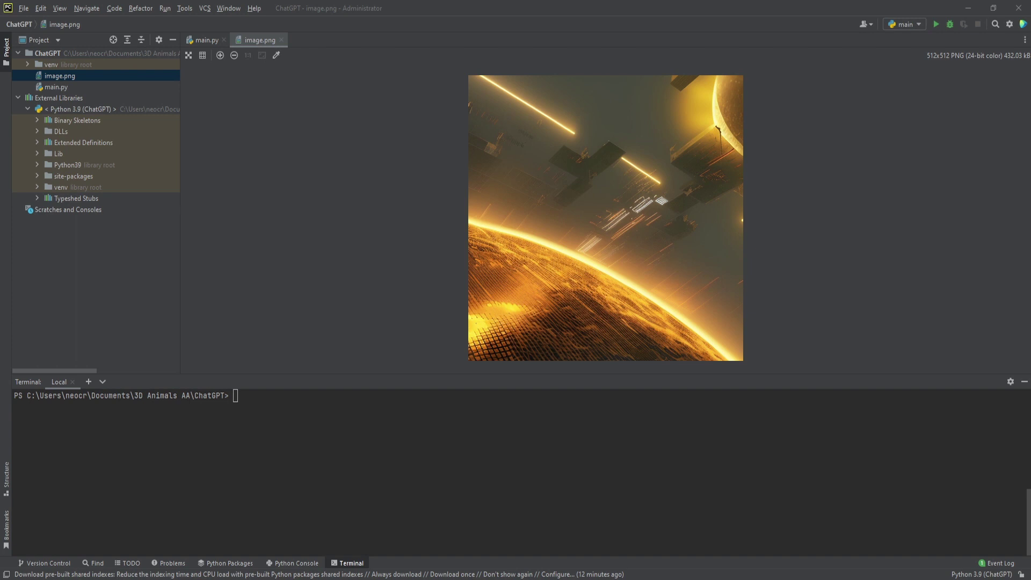
- Open main.py and replace the line-14 text string with 'Some text ChatGPT'
{"action": "left_click", "coordinate": [55, 87]}
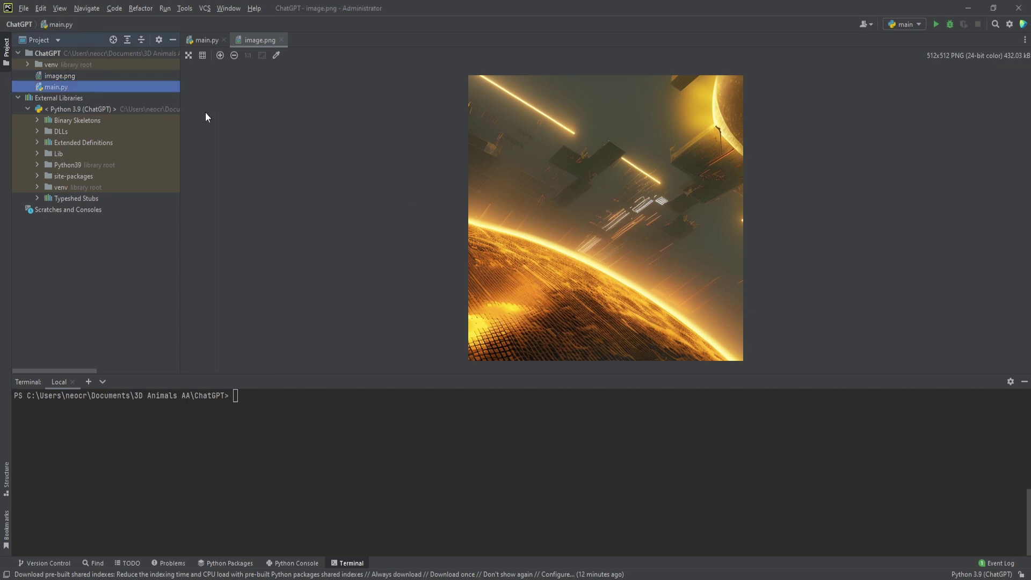
{"action": "double_click", "coordinate": [60, 89]}
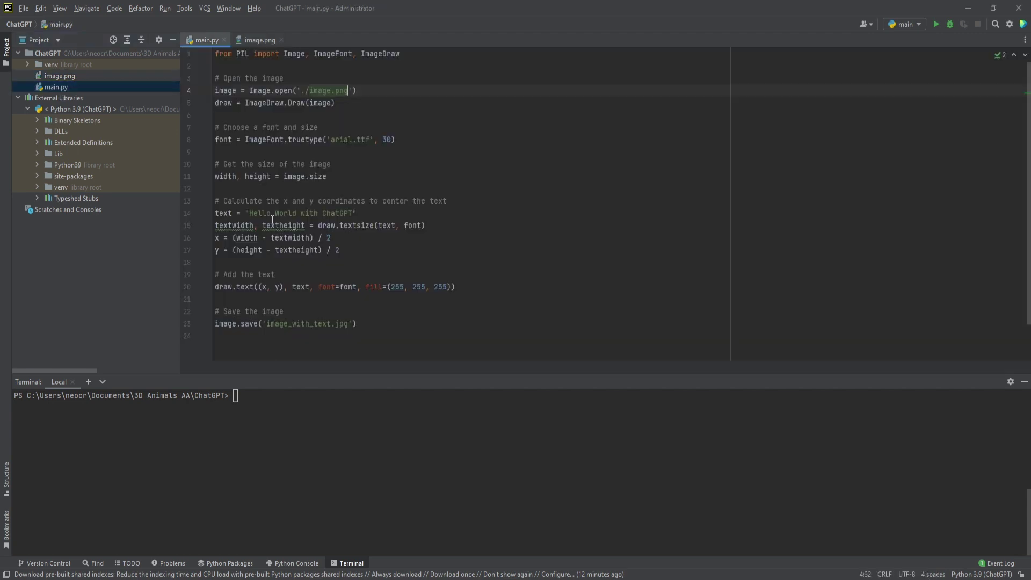
{"action": "left_click_drag", "start_coordinate": [249, 213], "coordinate": [353, 214]}
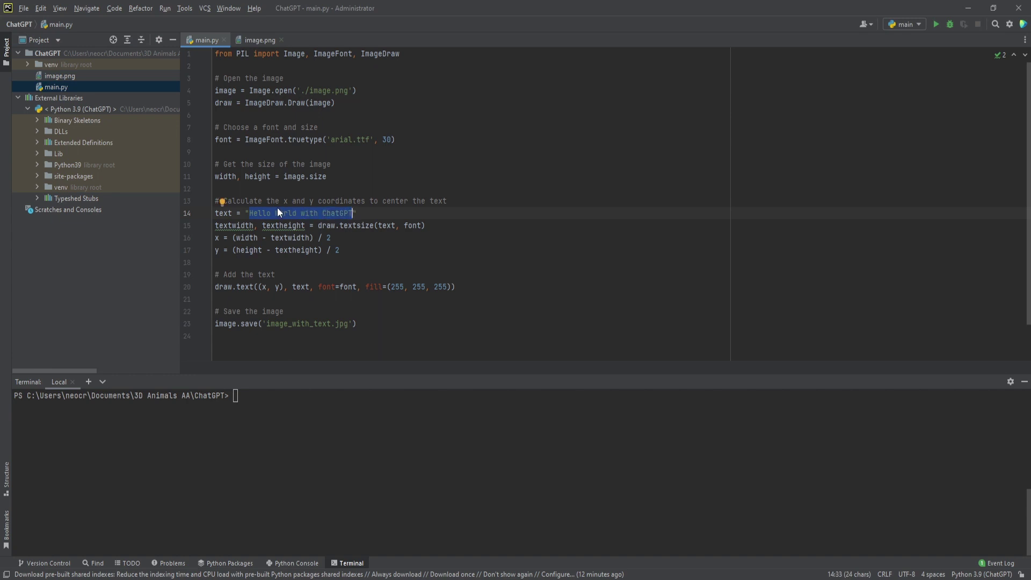
{"action": "type", "text": "Some te"}
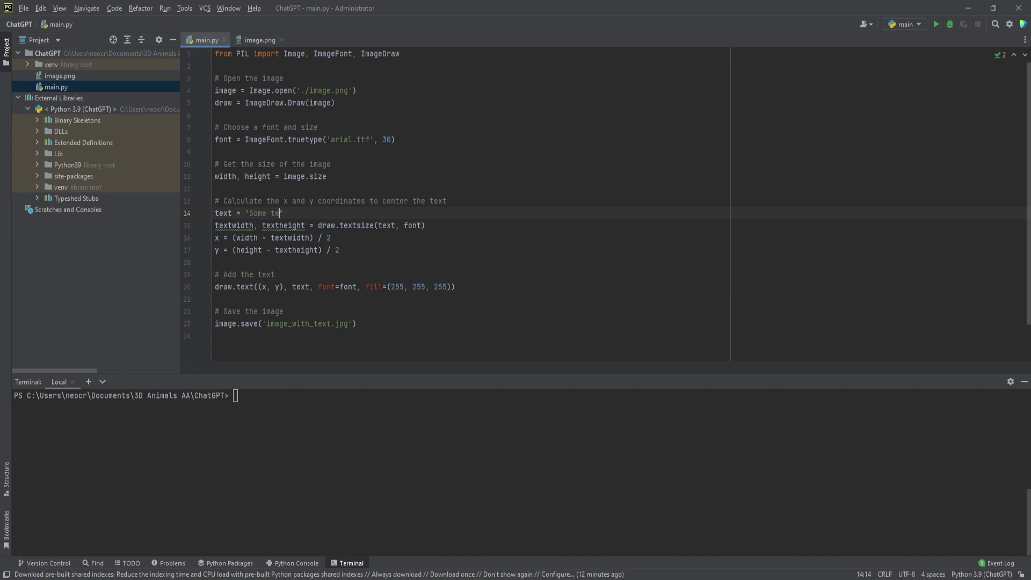
{"action": "type", "text": "xt ChatG"}
{"action": "type", "text": "PT"}
{"action": "left_click", "coordinate": [270, 86]}
- Run 'py main.py' in the Terminal, view image_with_text.jpg, then type 'pip3 install Pillow'
{"action": "left_click", "coordinate": [64, 87]}
{"action": "double_click", "coordinate": [66, 76]}
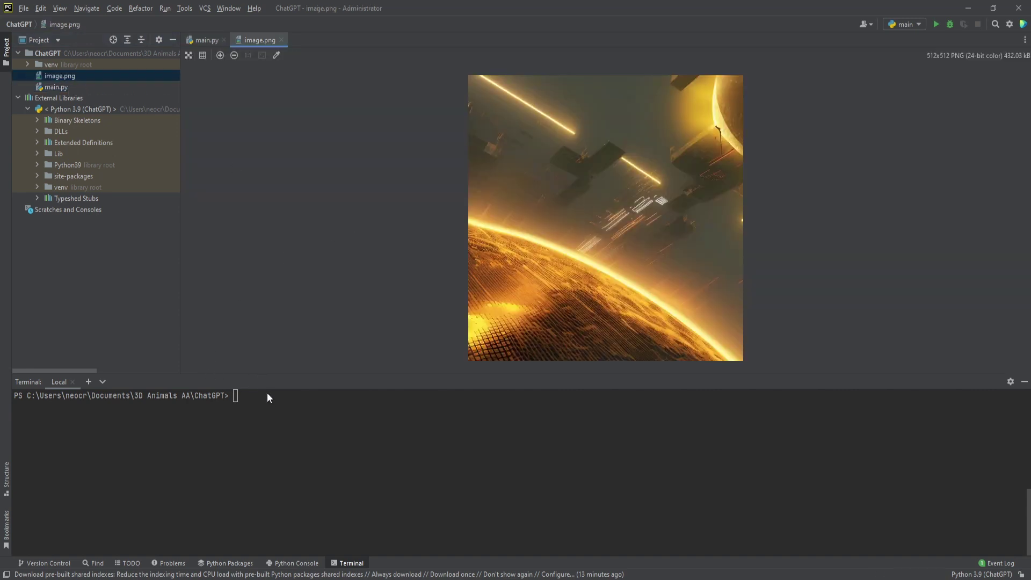
{"action": "double_click", "coordinate": [267, 396]}
{"action": "type", "text": "py main.py"}
{"action": "key", "text": "Return"}
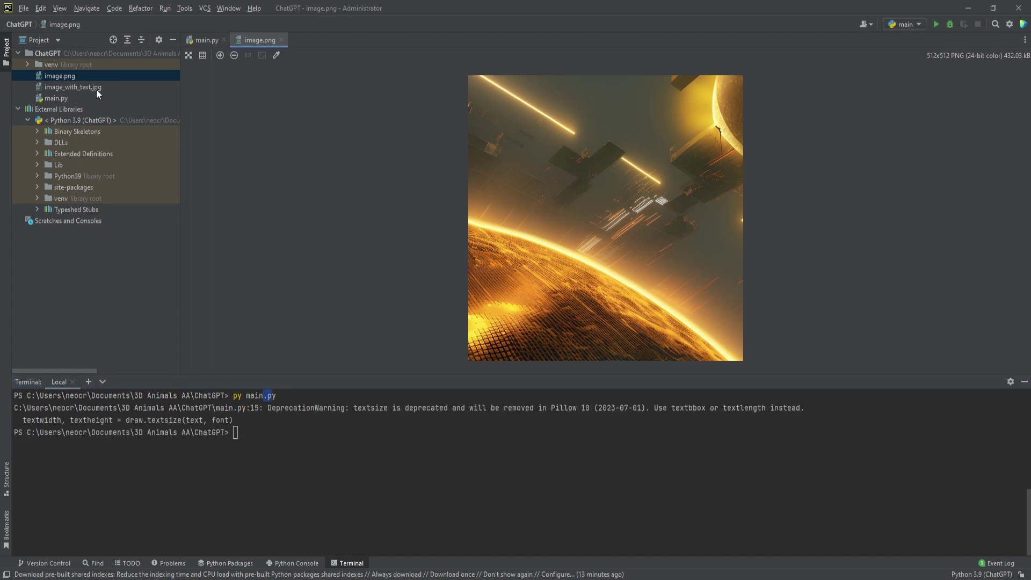
{"action": "double_click", "coordinate": [99, 87]}
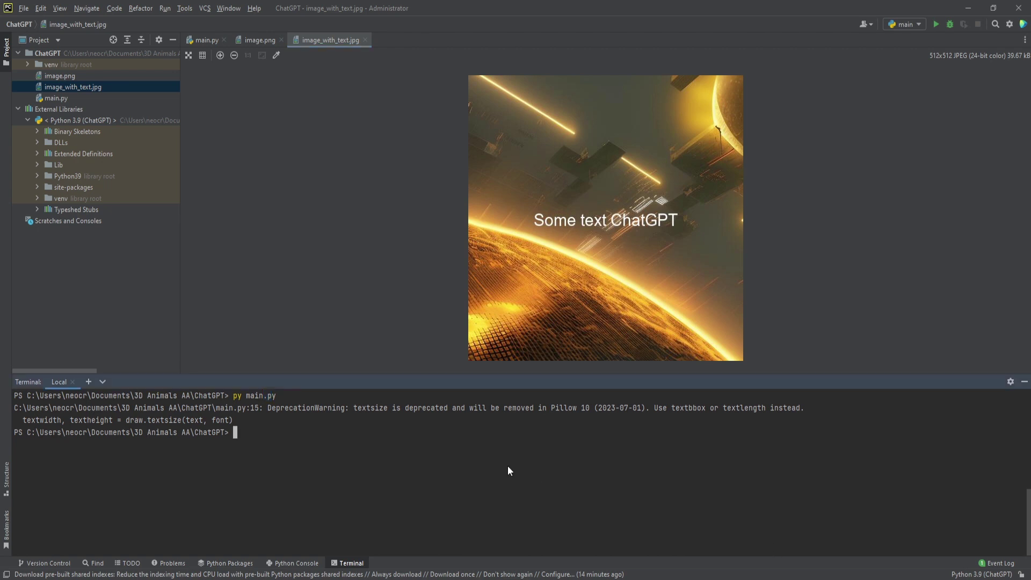
{"action": "type", "text": "pip3 install Pillow"}
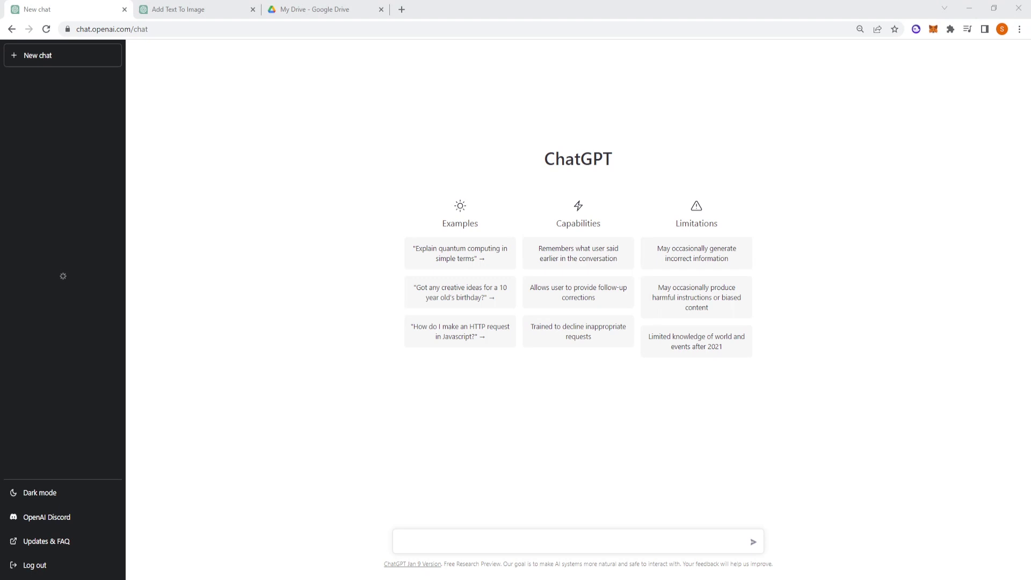
- Paste a prompt asking for Python code to add centered text to a JPG, and send it
{"action": "left_click", "coordinate": [466, 538]}
{"action": "type", "text": "generate a code in python to add text over an image jpg centered"}
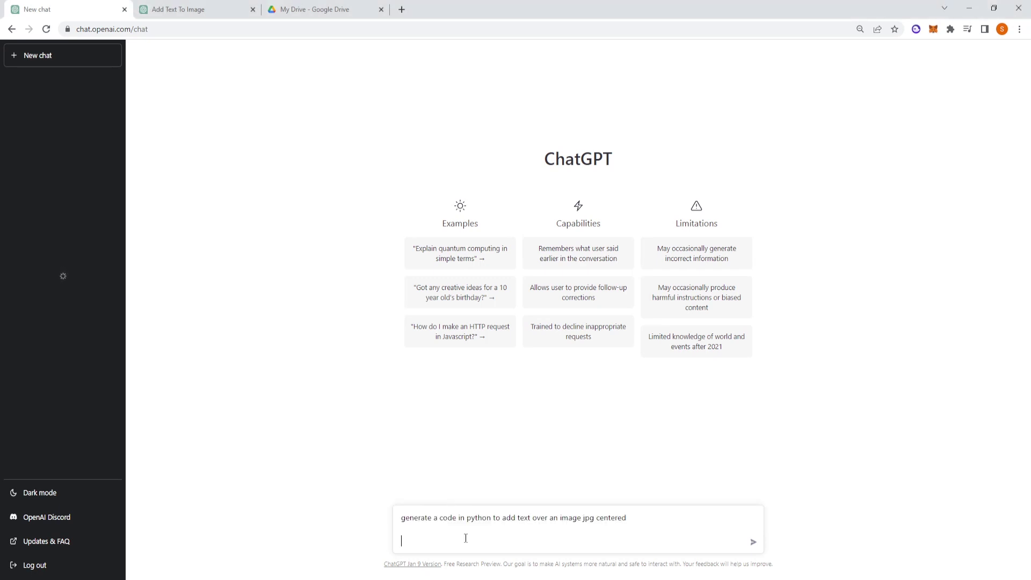
{"action": "key", "text": "BackSpace"}
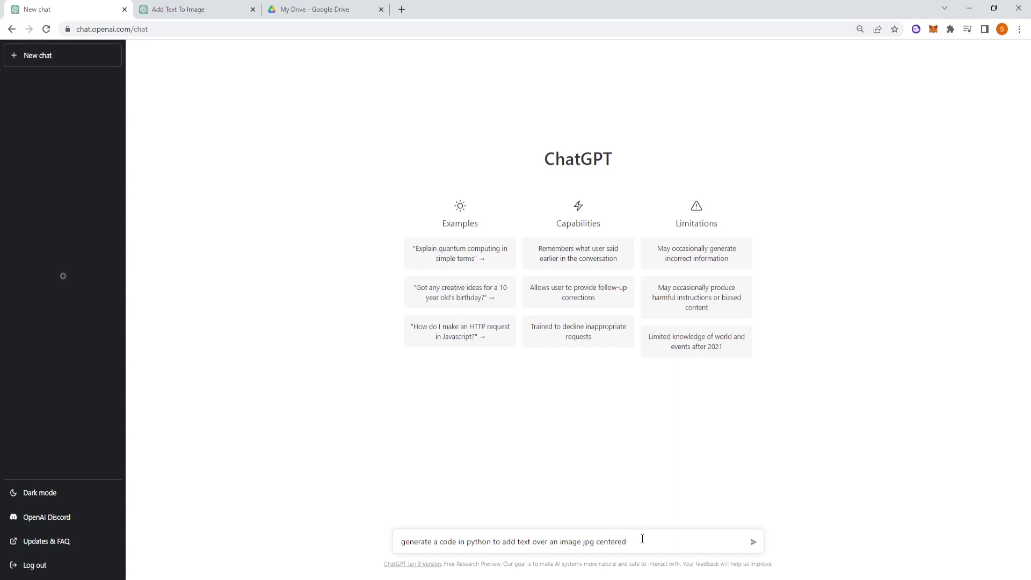
{"action": "left_click", "coordinate": [753, 544]}
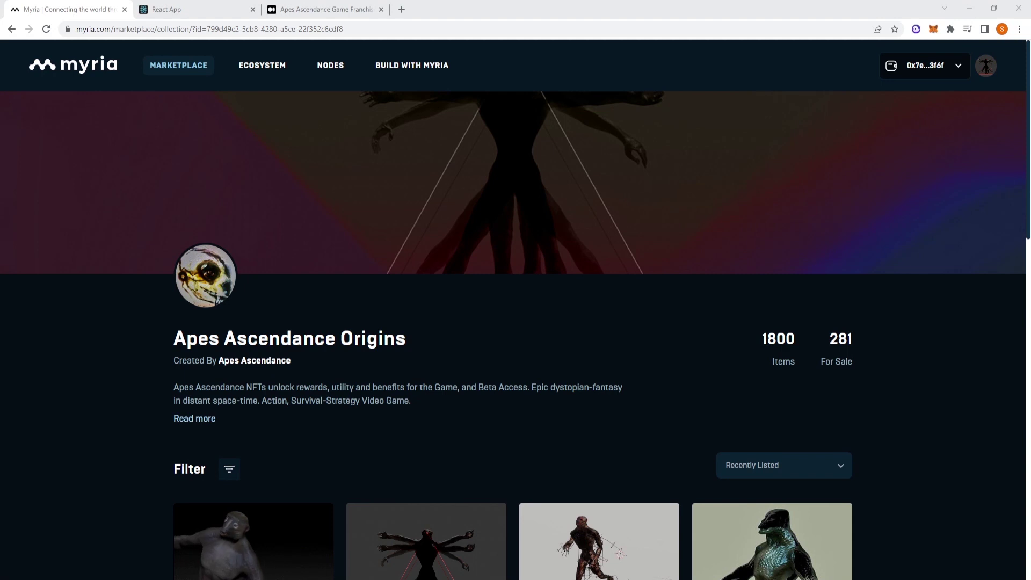
- Scroll the Apes Ascendance Origins collection and check the wallet balance panel
{"action": "scroll", "coordinate": [516, 322], "scroll_direction": "down", "scroll_amount": 1}
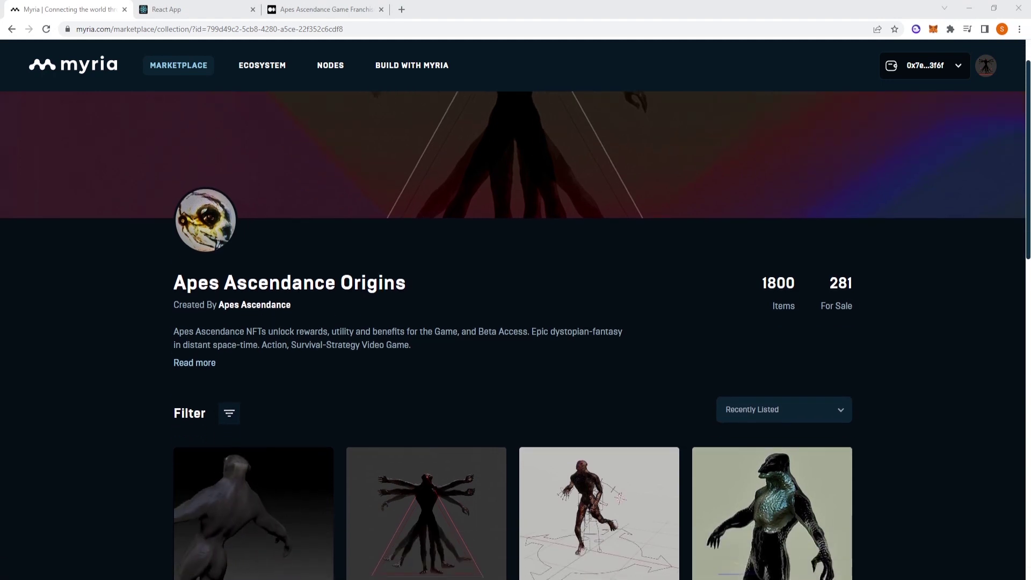
{"action": "scroll", "coordinate": [515, 322], "scroll_direction": "down", "scroll_amount": 1}
{"action": "scroll", "coordinate": [515, 323], "scroll_direction": "up", "scroll_amount": 2}
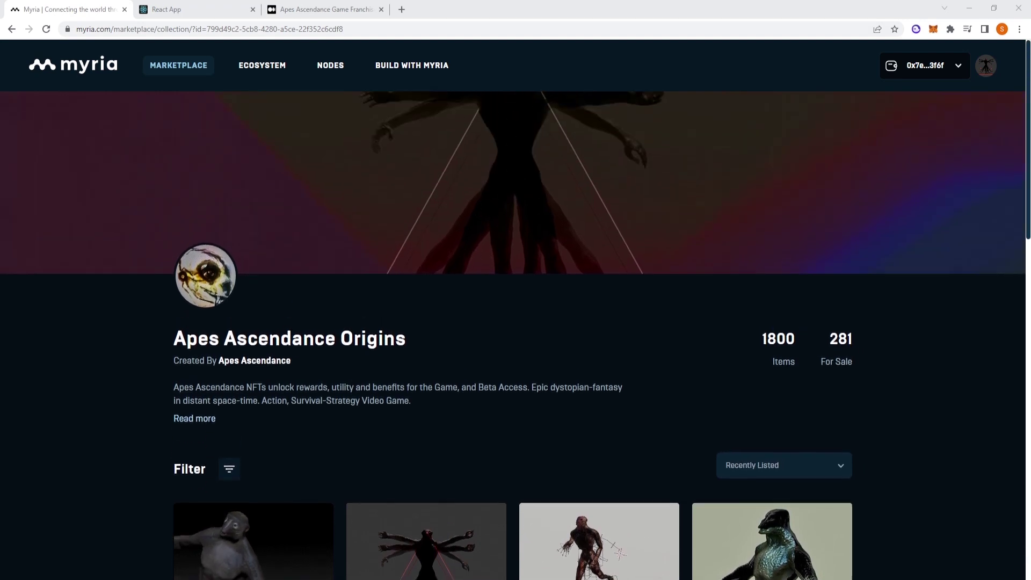
{"action": "left_click", "coordinate": [912, 67]}
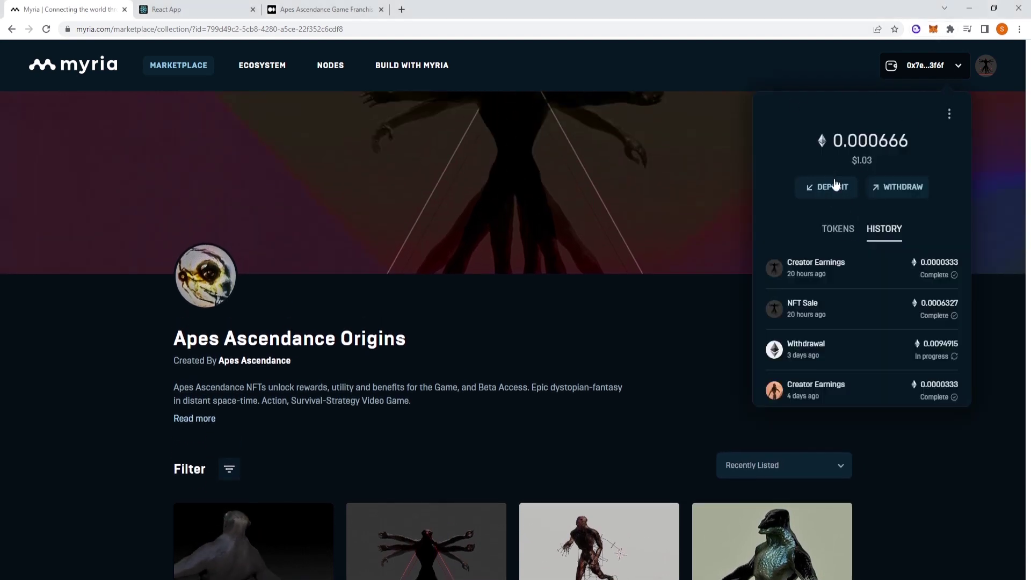
{"action": "scroll", "coordinate": [473, 268], "scroll_direction": "down", "scroll_amount": 3}
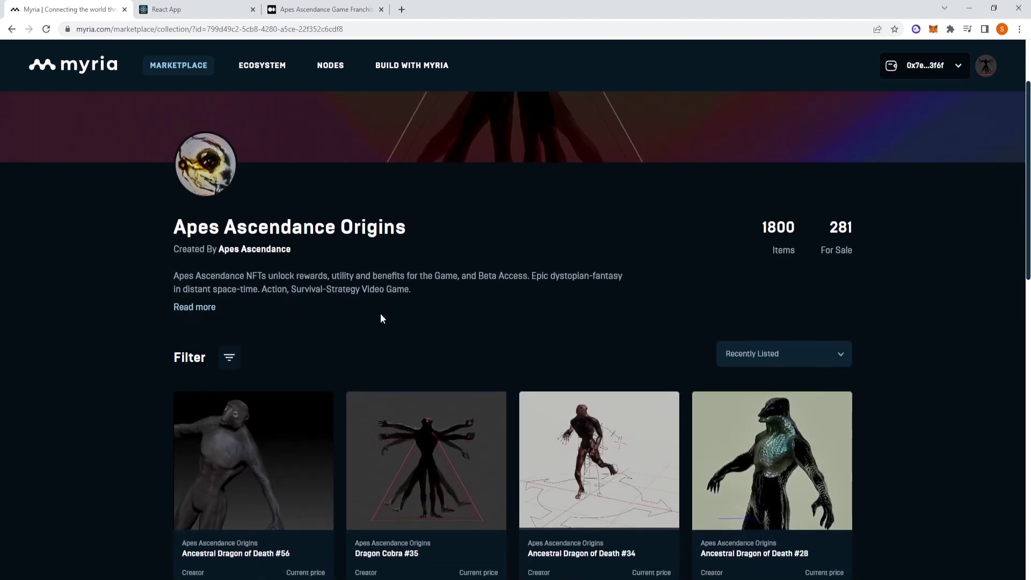
{"action": "scroll", "coordinate": [281, 380], "scroll_direction": "down", "scroll_amount": 2}
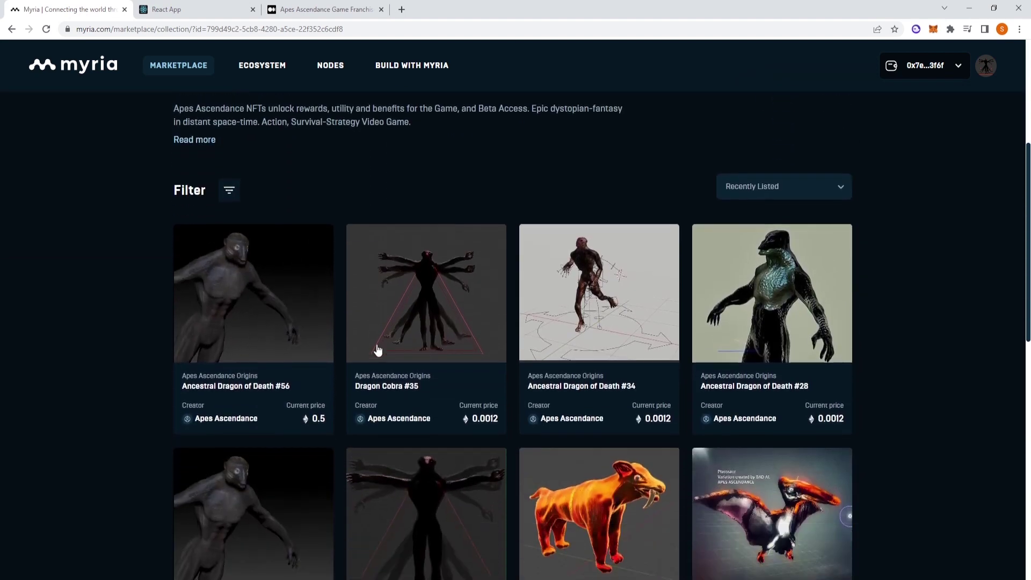
- Open the Dragon Cobra #35 listing, return, and scroll further down the collection grid
{"action": "left_click", "coordinate": [424, 327]}
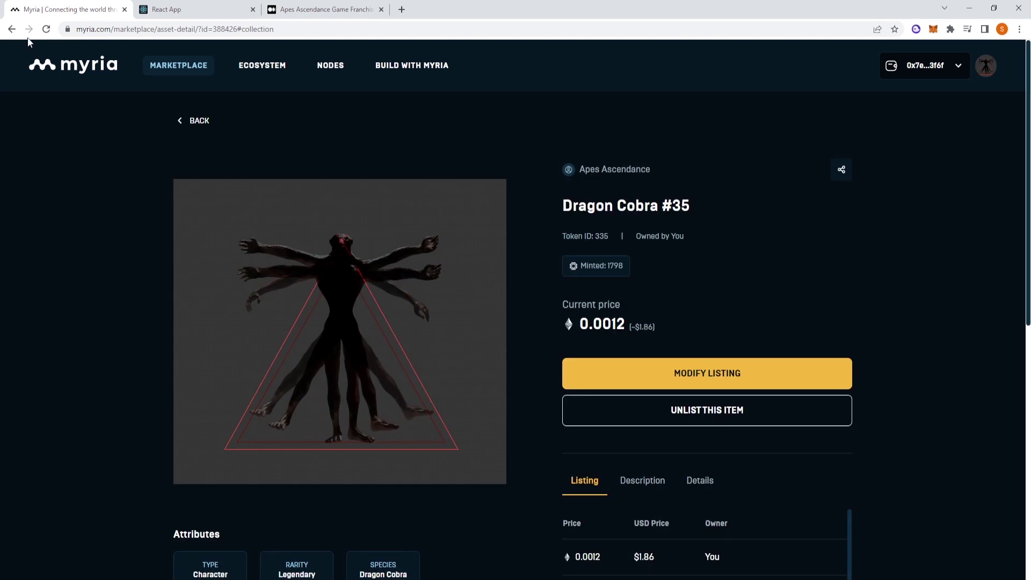
{"action": "left_click", "coordinate": [11, 29]}
{"action": "scroll", "coordinate": [420, 156], "scroll_direction": "down", "scroll_amount": 5}
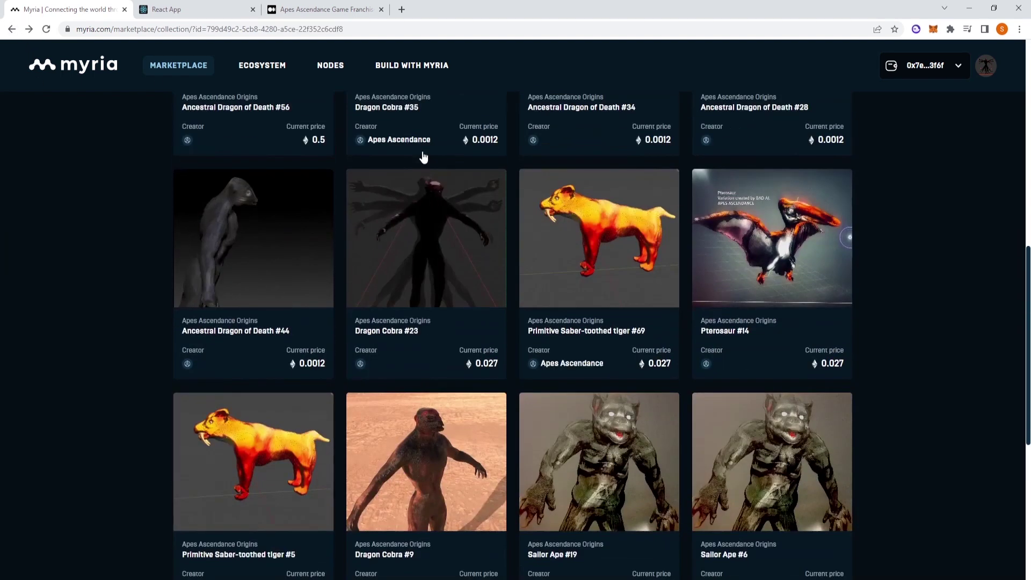
{"action": "scroll", "coordinate": [423, 158], "scroll_direction": "down", "scroll_amount": 2}
{"action": "scroll", "coordinate": [433, 238], "scroll_direction": "down", "scroll_amount": 1}
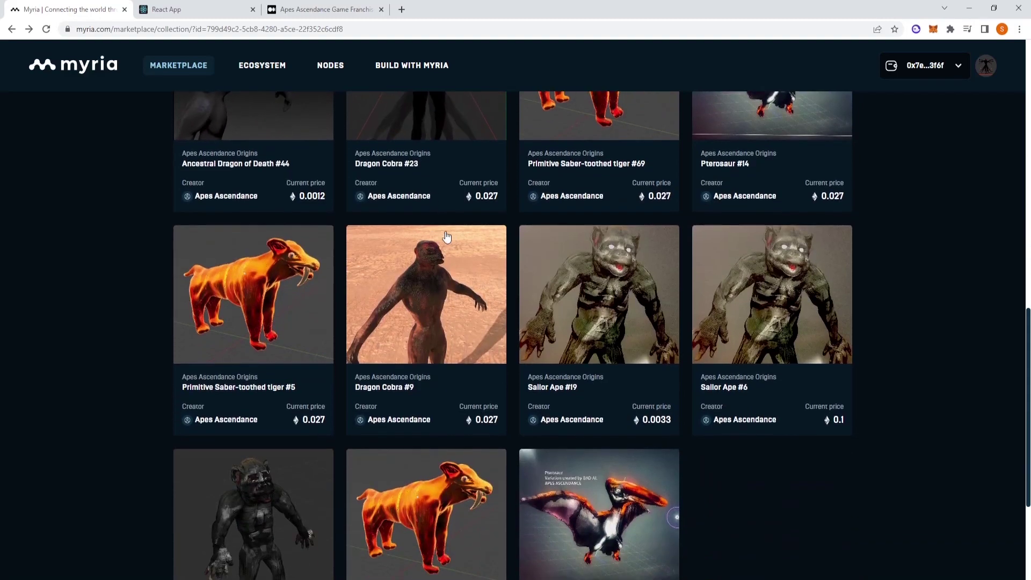
{"action": "scroll", "coordinate": [445, 236], "scroll_direction": "down", "scroll_amount": 2}
{"action": "scroll", "coordinate": [449, 237], "scroll_direction": "down", "scroll_amount": 3}
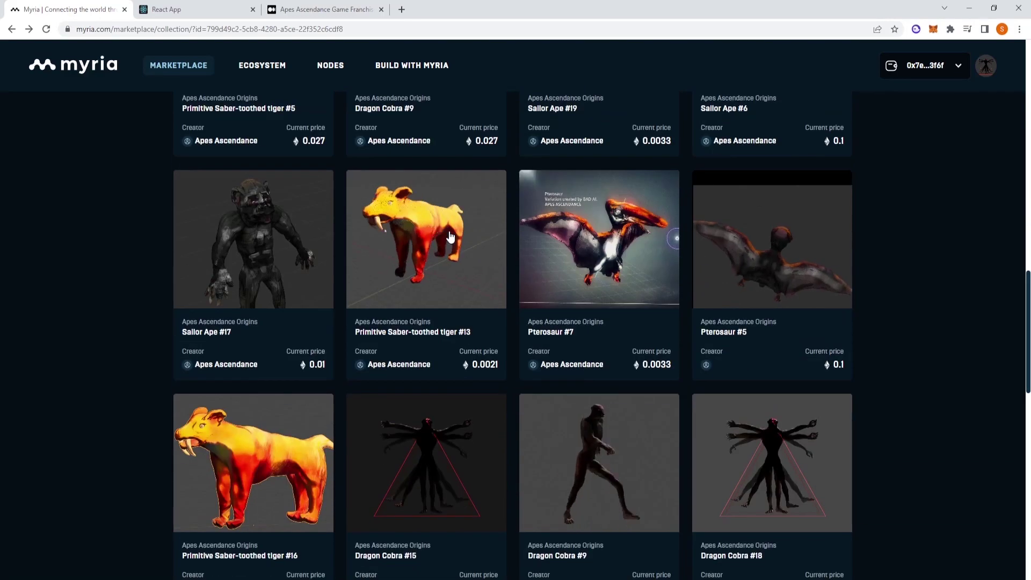
- Switch to the Medium Apes Ascendance Game Franchise article and scroll down through it
{"action": "key", "text": "ctrl+3"}
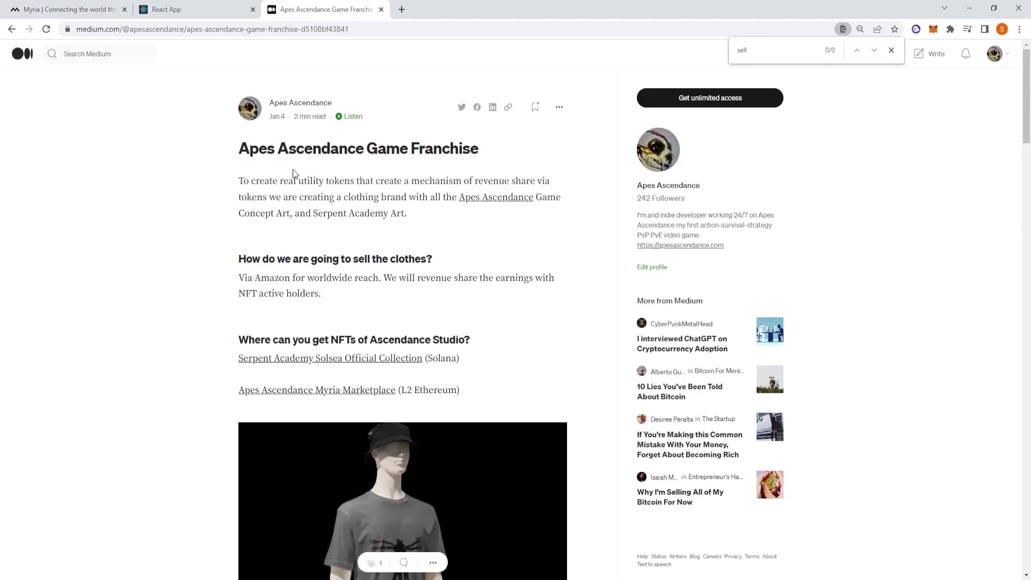
{"action": "scroll", "coordinate": [349, 290], "scroll_direction": "down", "scroll_amount": 3}
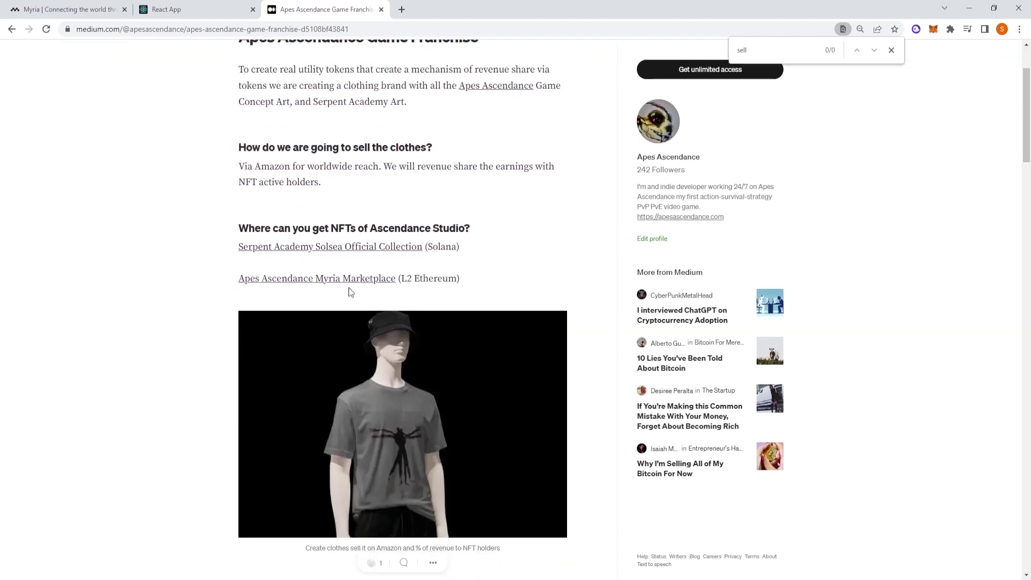
{"action": "scroll", "coordinate": [405, 381], "scroll_direction": "down", "scroll_amount": 4}
{"action": "scroll", "coordinate": [401, 355], "scroll_direction": "down", "scroll_amount": 3}
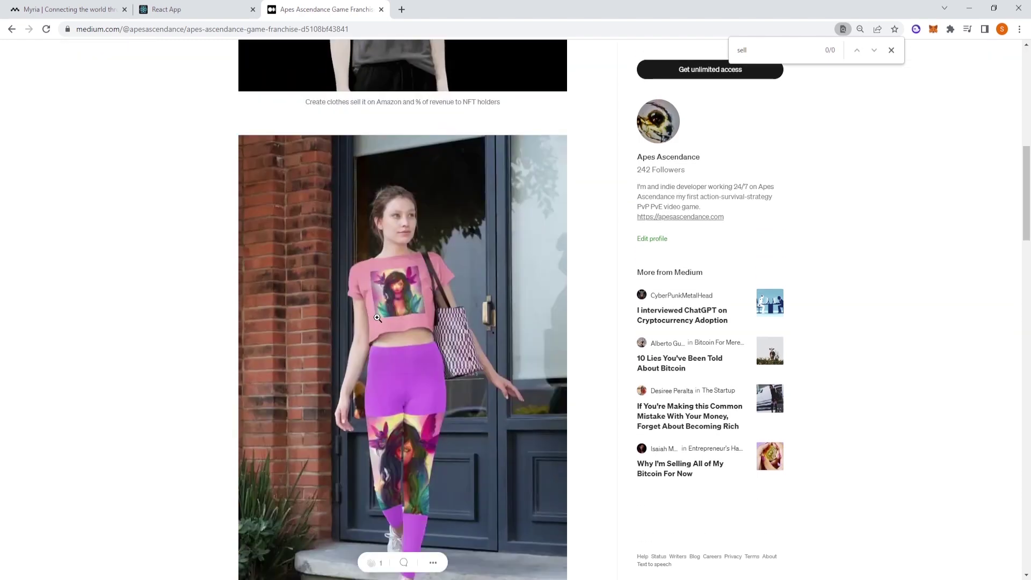
{"action": "scroll", "coordinate": [397, 327], "scroll_direction": "down", "scroll_amount": 3}
{"action": "scroll", "coordinate": [390, 282], "scroll_direction": "down", "scroll_amount": 3}
{"action": "scroll", "coordinate": [391, 282], "scroll_direction": "down", "scroll_amount": 5}
{"action": "scroll", "coordinate": [391, 282], "scroll_direction": "down", "scroll_amount": 4}
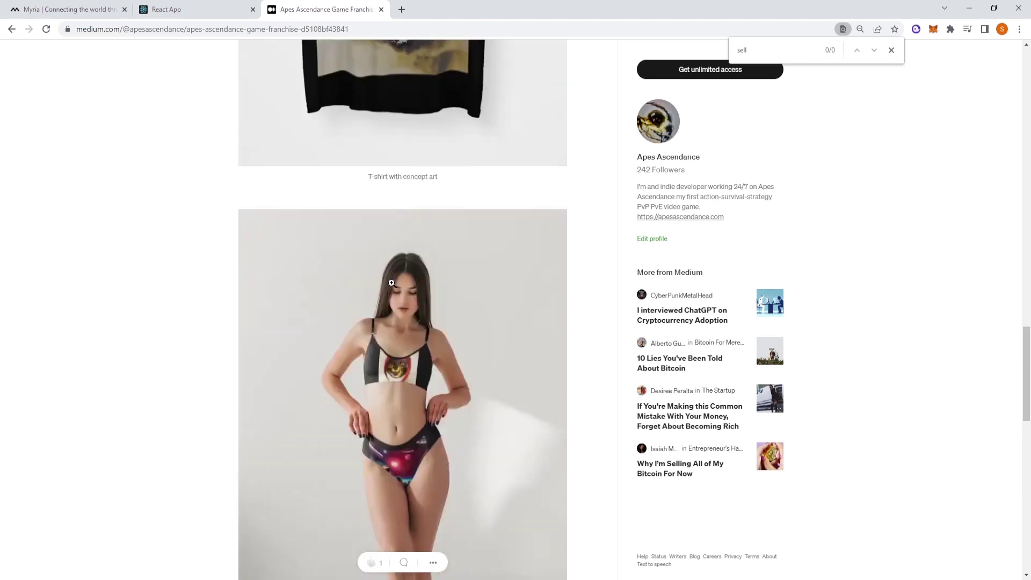
- Scroll back up the article, then switch to the Apes Ascendance website tab
{"action": "scroll", "coordinate": [392, 283], "scroll_direction": "up", "scroll_amount": 3}
{"action": "scroll", "coordinate": [393, 284], "scroll_direction": "up", "scroll_amount": 5}
{"action": "scroll", "coordinate": [393, 284], "scroll_direction": "up", "scroll_amount": 6}
{"action": "scroll", "coordinate": [394, 284], "scroll_direction": "up", "scroll_amount": 8}
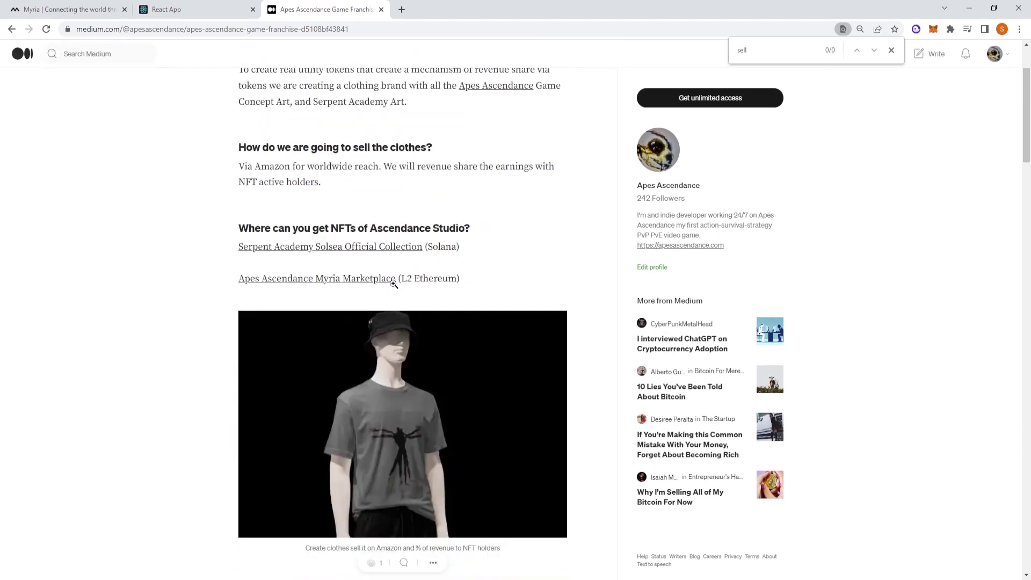
{"action": "scroll", "coordinate": [391, 283], "scroll_direction": "up", "scroll_amount": 2}
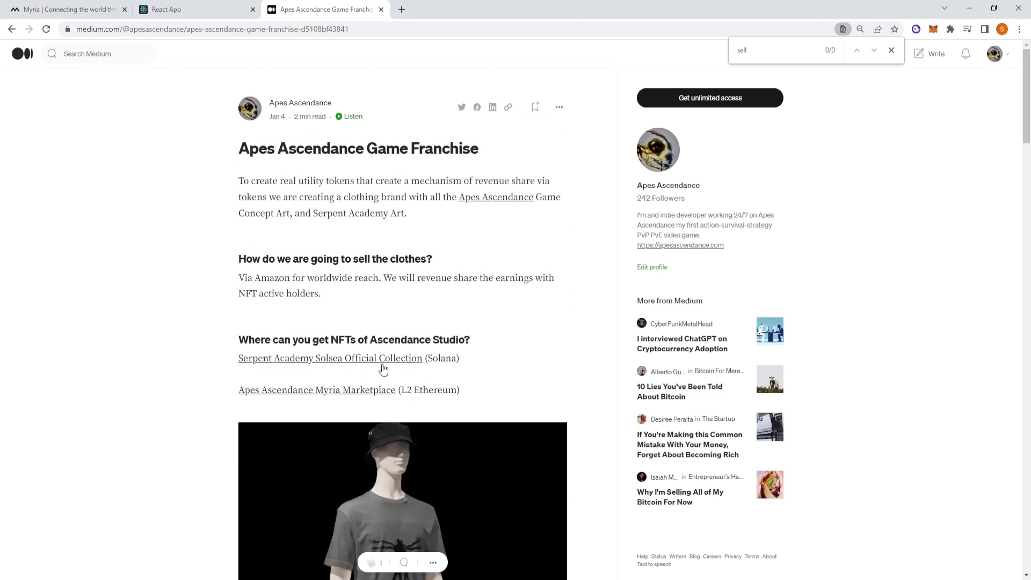
{"action": "left_click", "coordinate": [200, 16]}
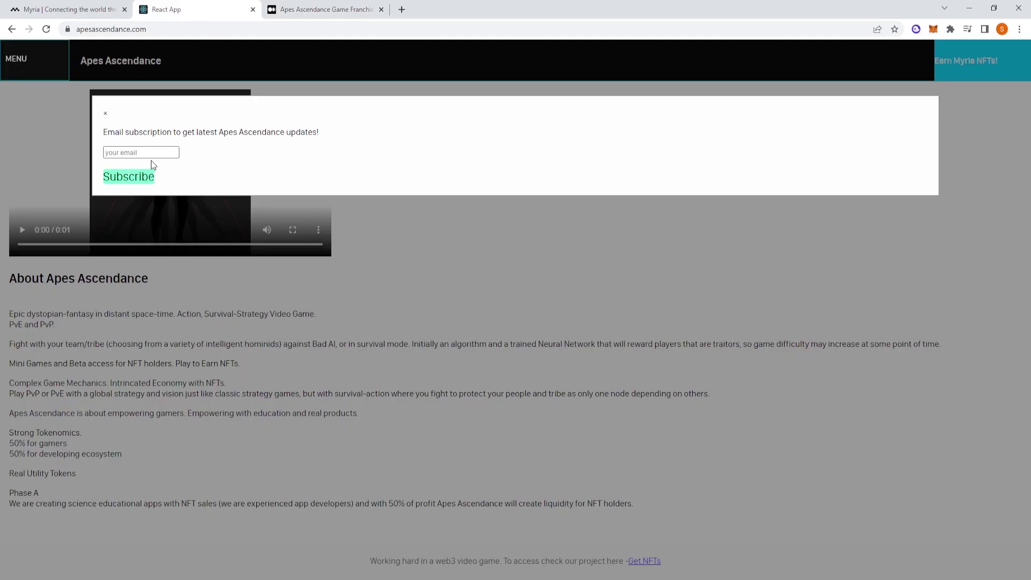